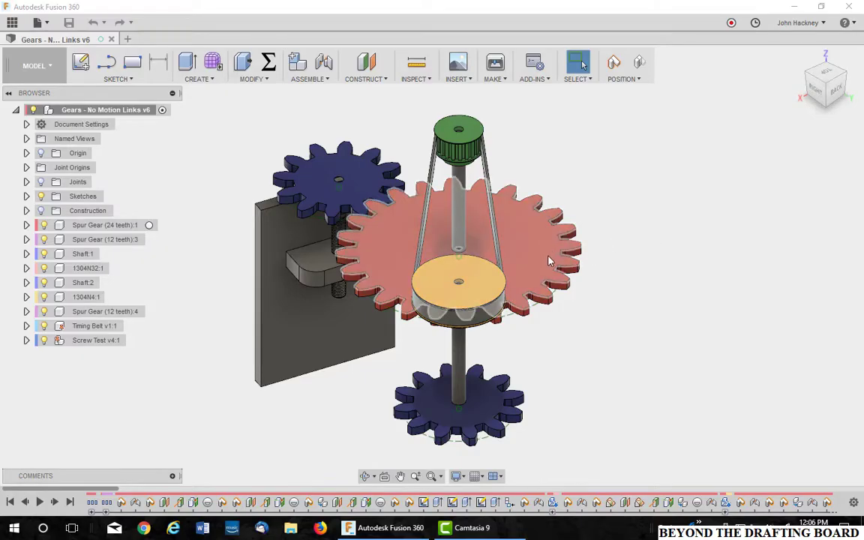
- Turn the red gear and the lower blue gear to check that their joints rotate
drag(491, 236, 390, 197)
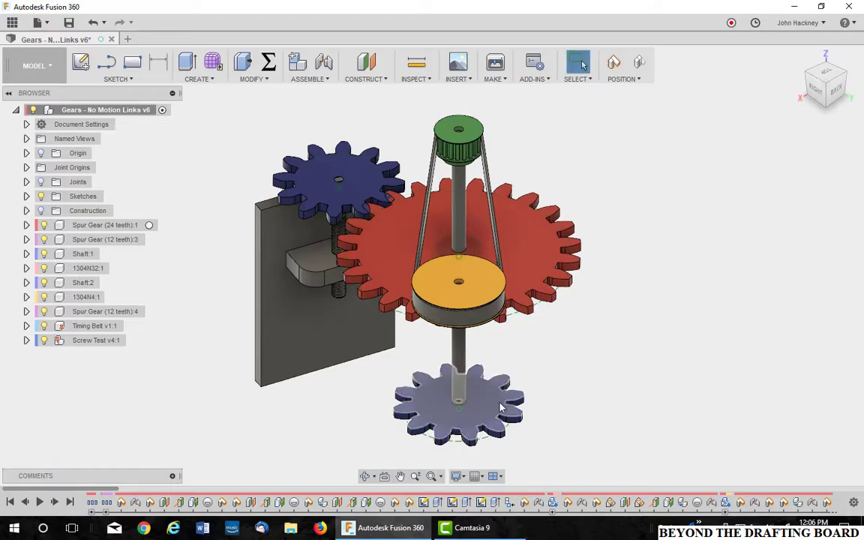
drag(518, 390, 482, 420)
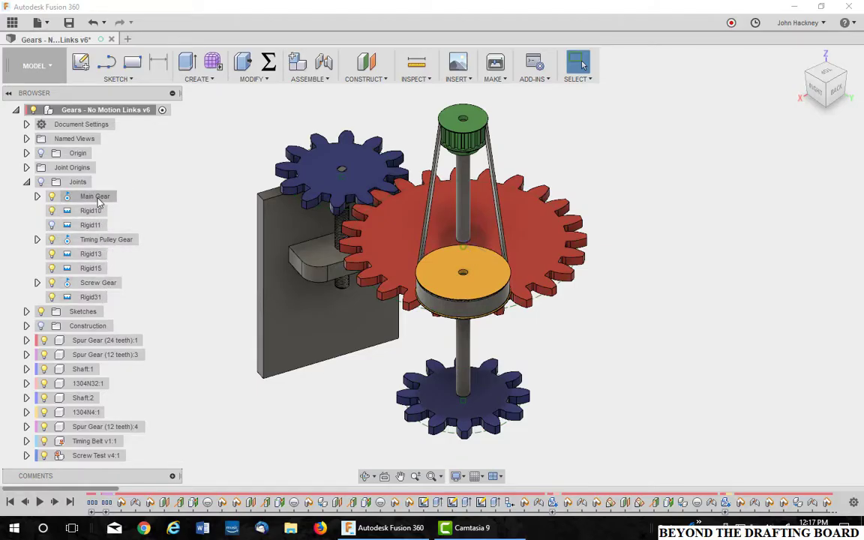
mouse_move(97, 201)
mouse_move(104, 244)
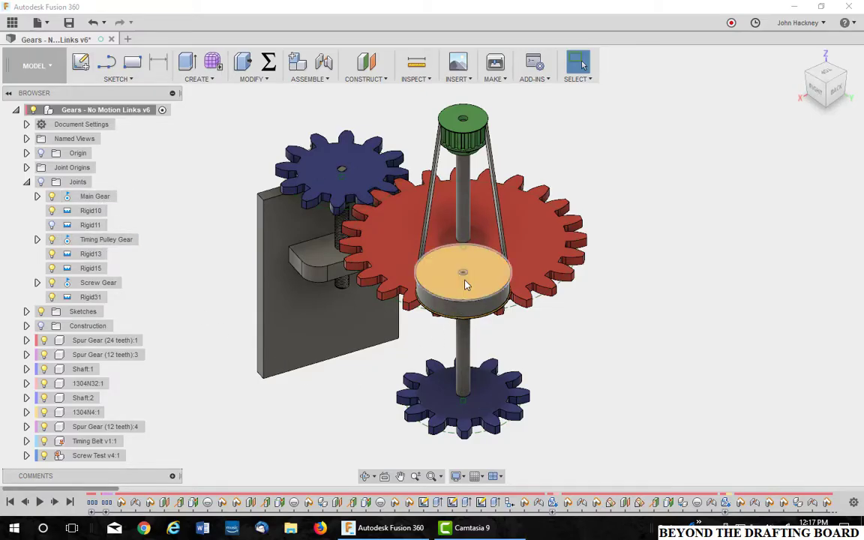
mouse_move(99, 286)
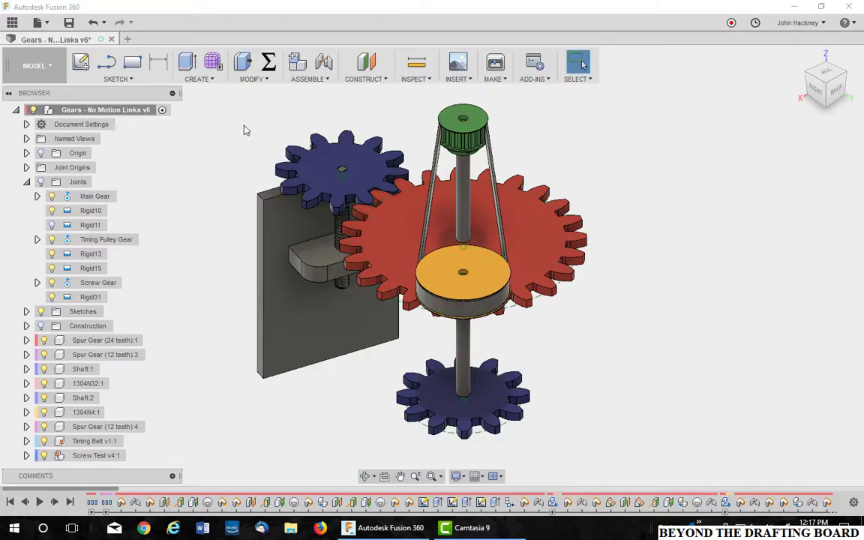
- Start a motion link between the Main Gear and Timing Pulley Gear joints
click(316, 79)
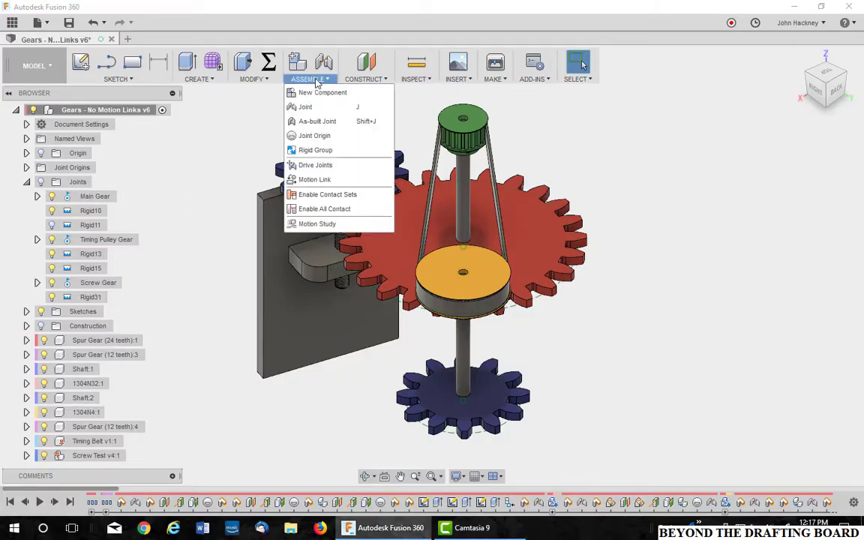
click(315, 179)
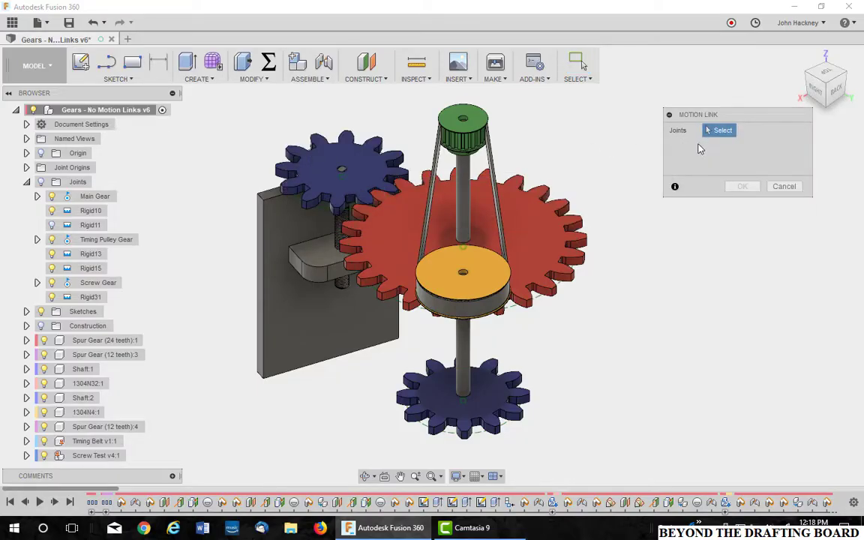
click(96, 196)
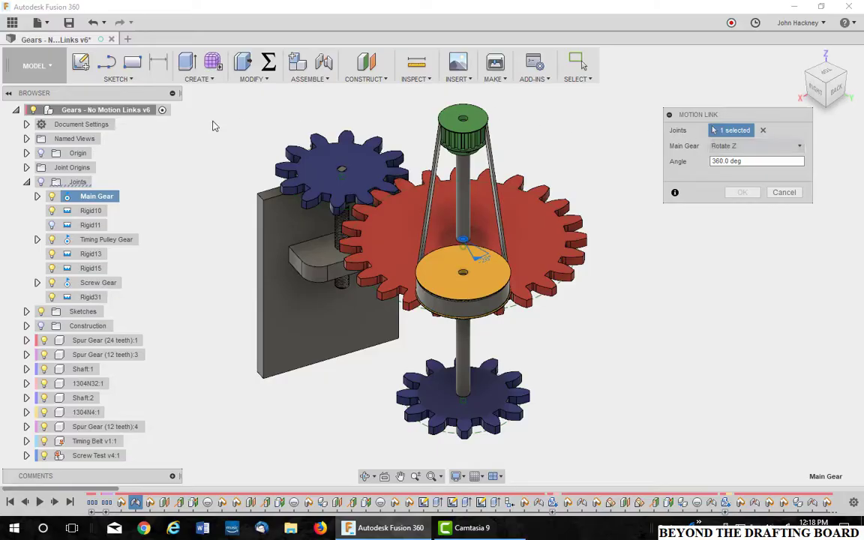
click(122, 241)
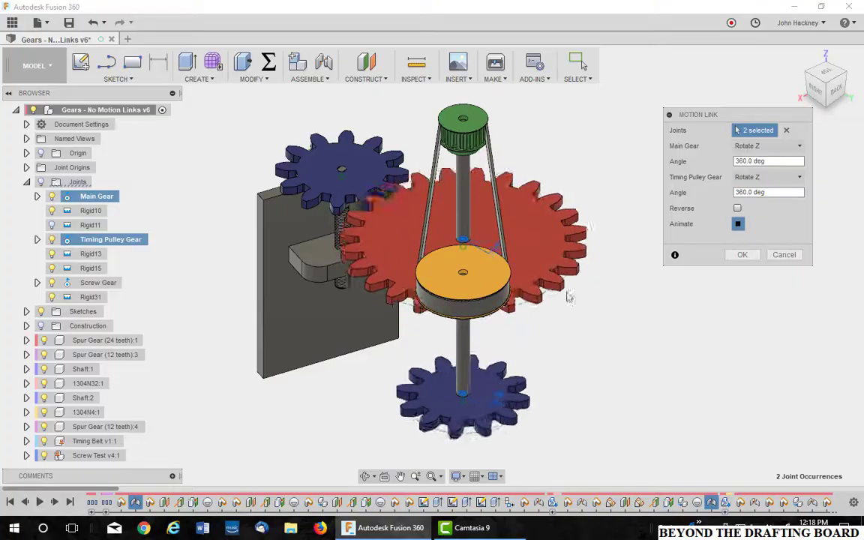
shift+middle_drag(594, 285, 455, 157)
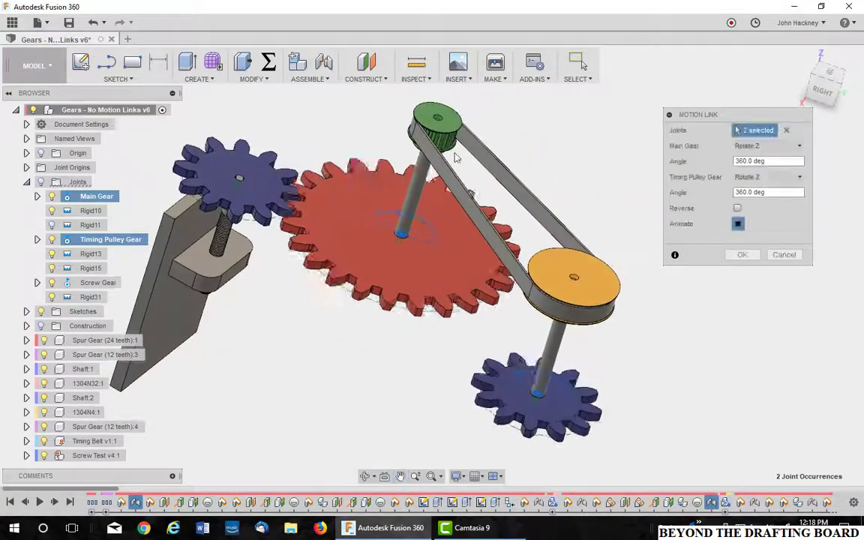
- Set the Timing Pulley Gear angle to 180 deg, keep normal direction, and confirm the link
double_click(780, 193)
text(1)
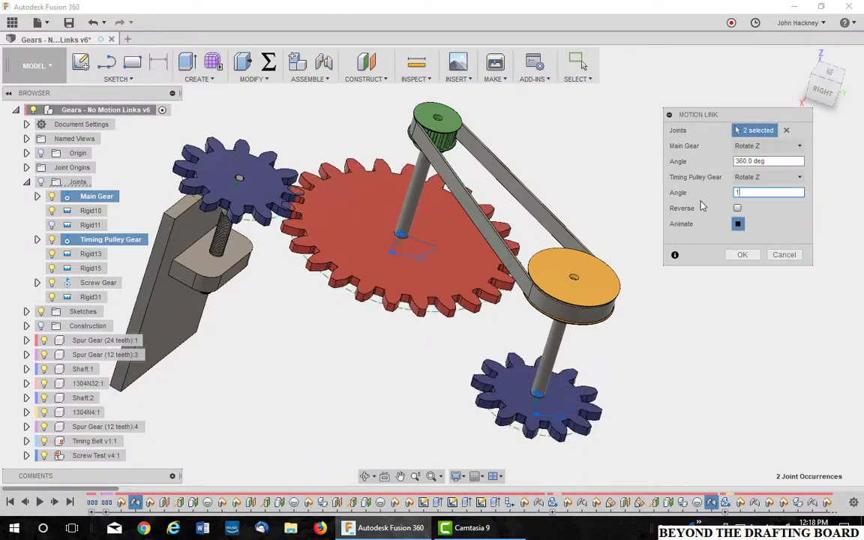
text(80)
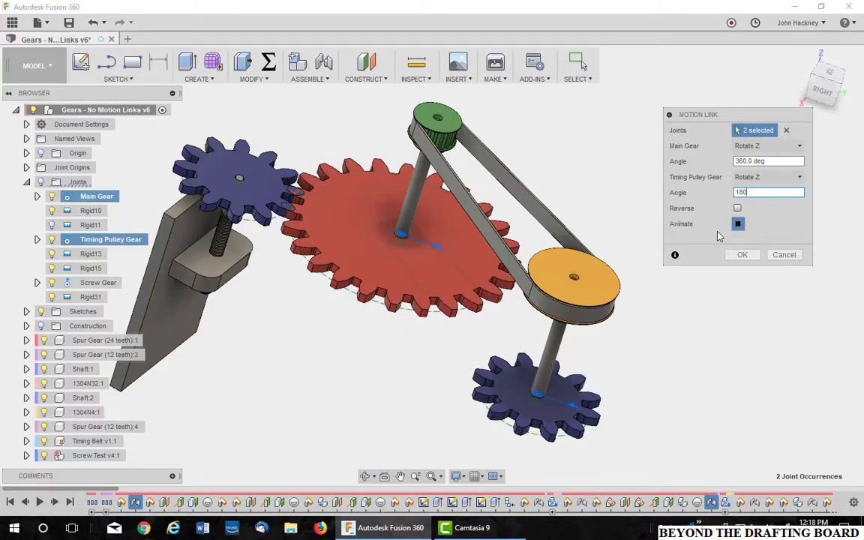
click(738, 224)
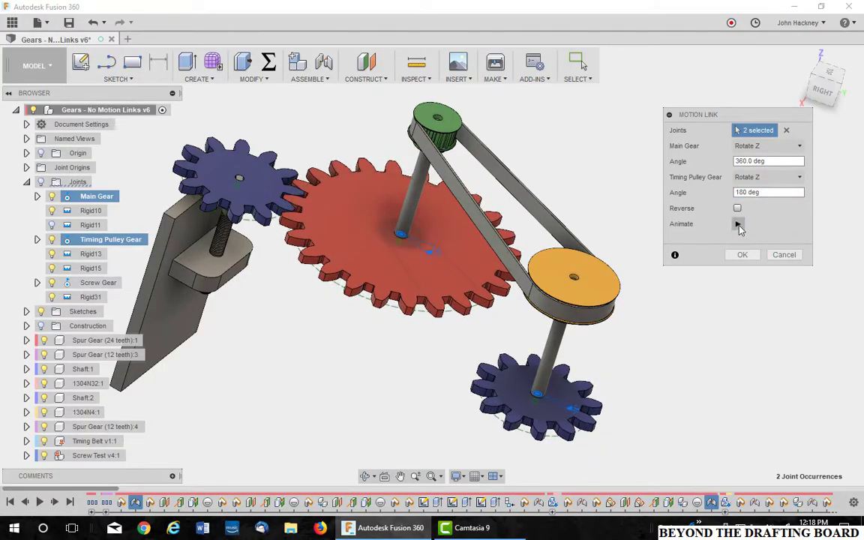
click(738, 224)
click(738, 209)
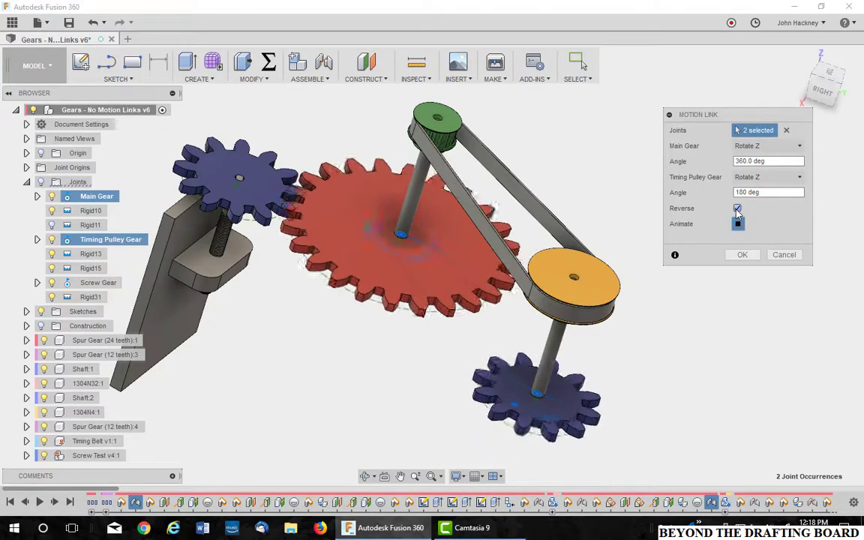
click(737, 209)
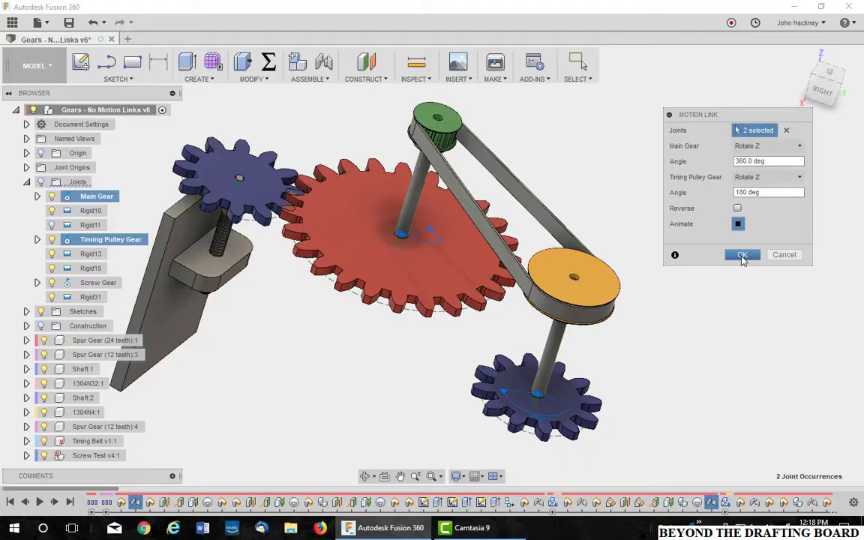
click(742, 256)
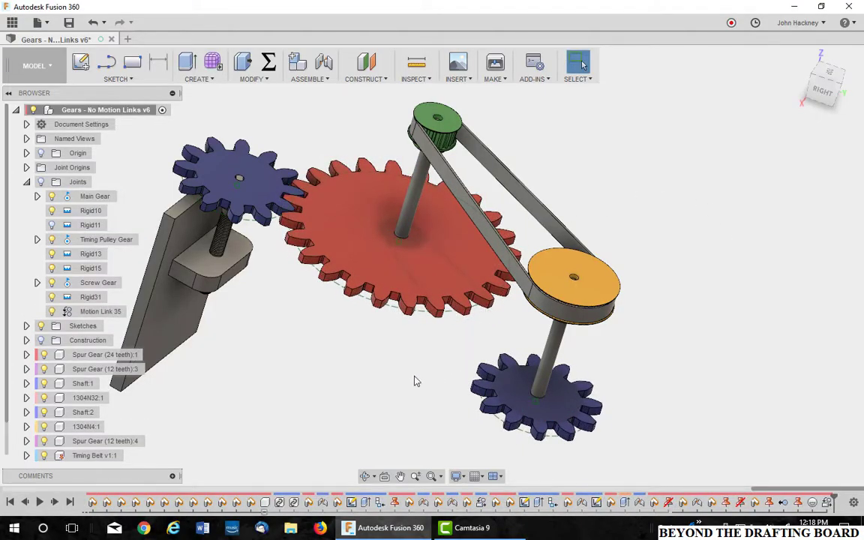
- Turn the red gear to watch the pulley and lower gear follow, then return to a front view
drag(394, 298, 429, 266)
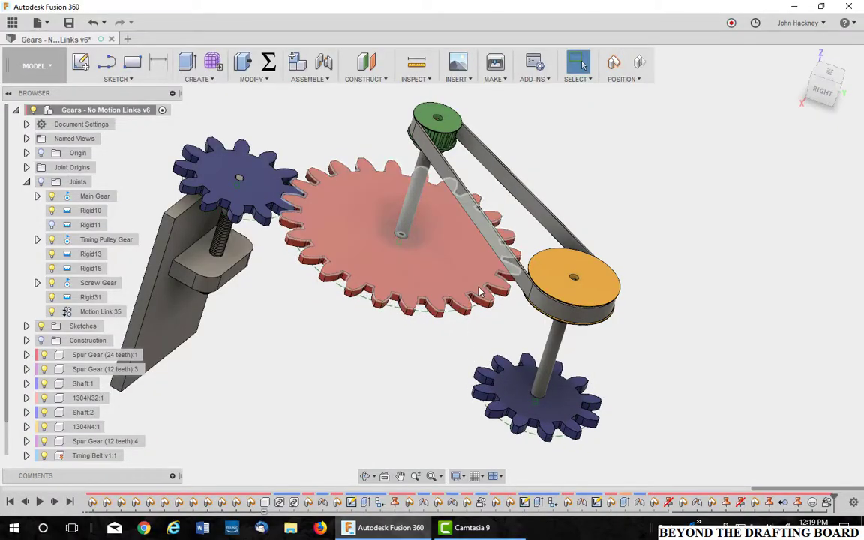
mouse_move(358, 257)
mouse_down()
mouse_move(387, 246)
mouse_move(365, 240)
mouse_up()
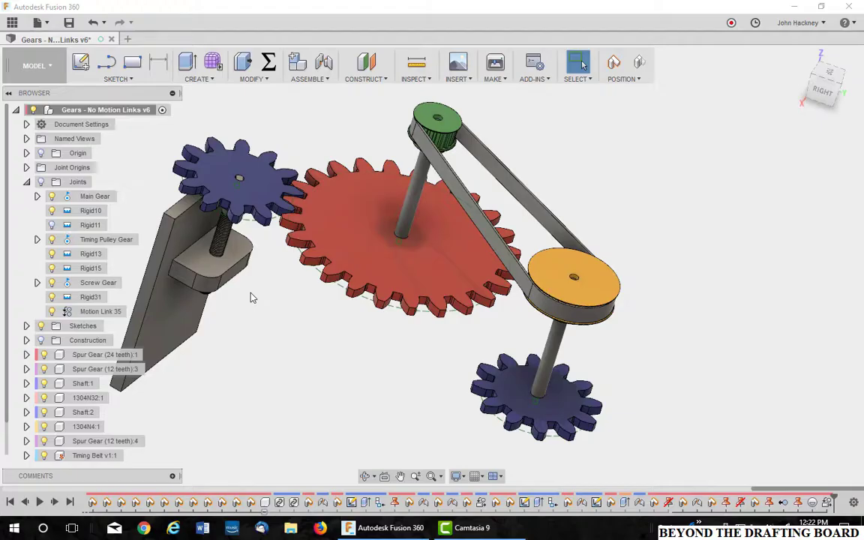
shift+middle_drag(721, 82, 752, 142)
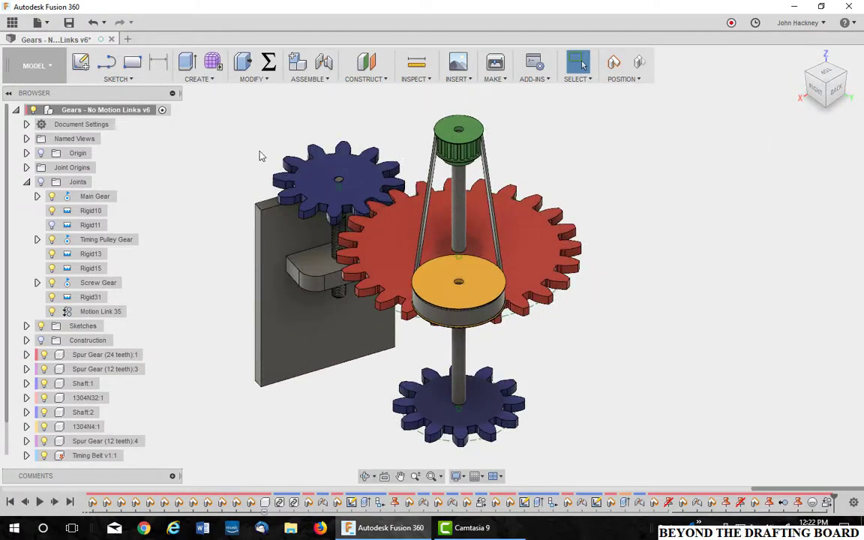
- Create Motion Link 36 tying Main Gear at 180 deg to Screw Gear at 360 deg, reversed
click(319, 81)
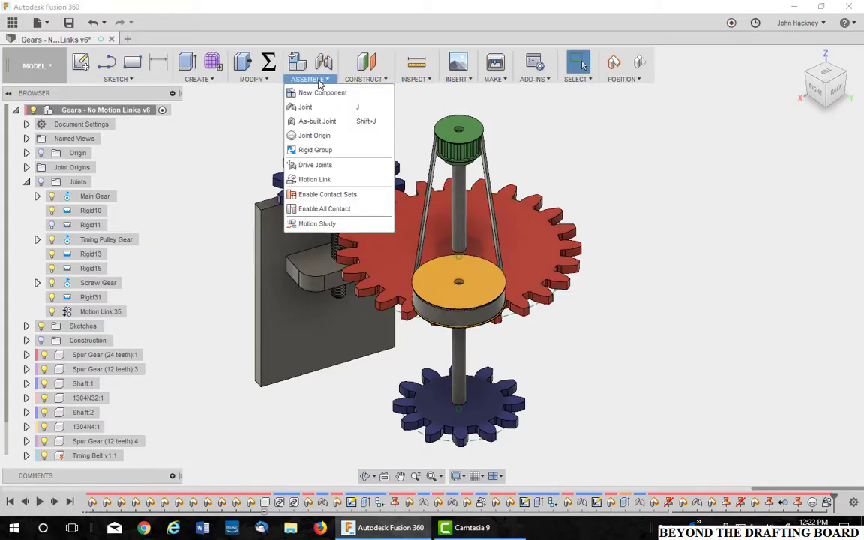
click(315, 180)
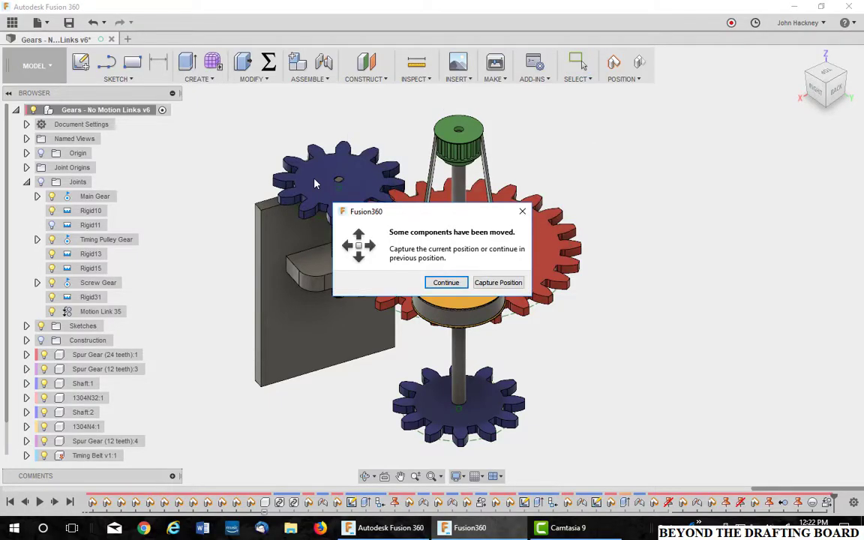
click(442, 282)
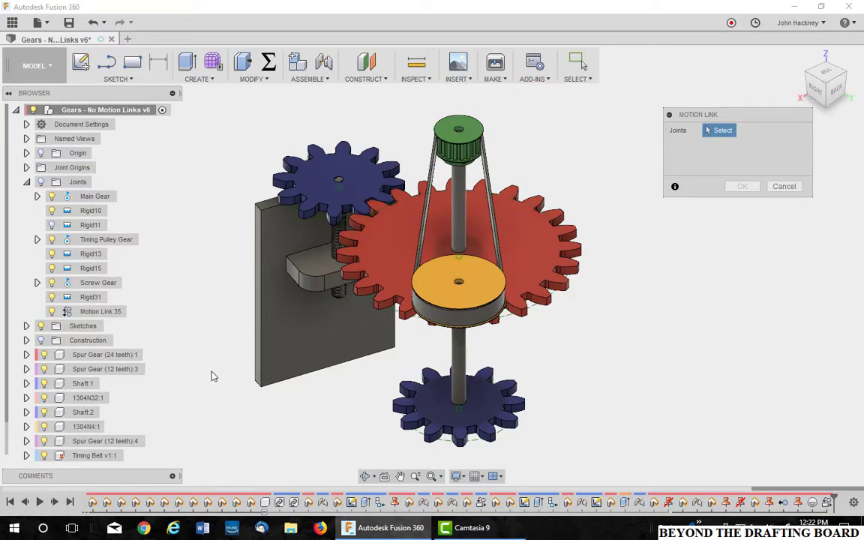
click(96, 196)
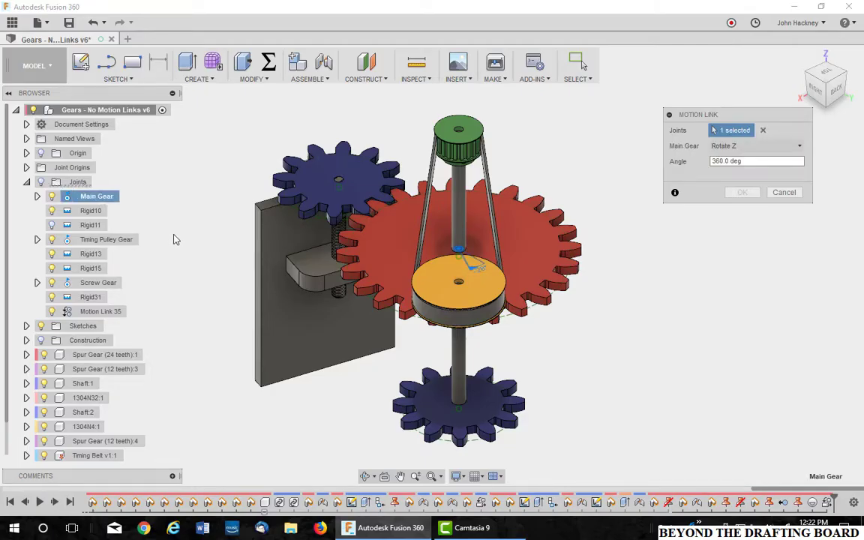
click(100, 283)
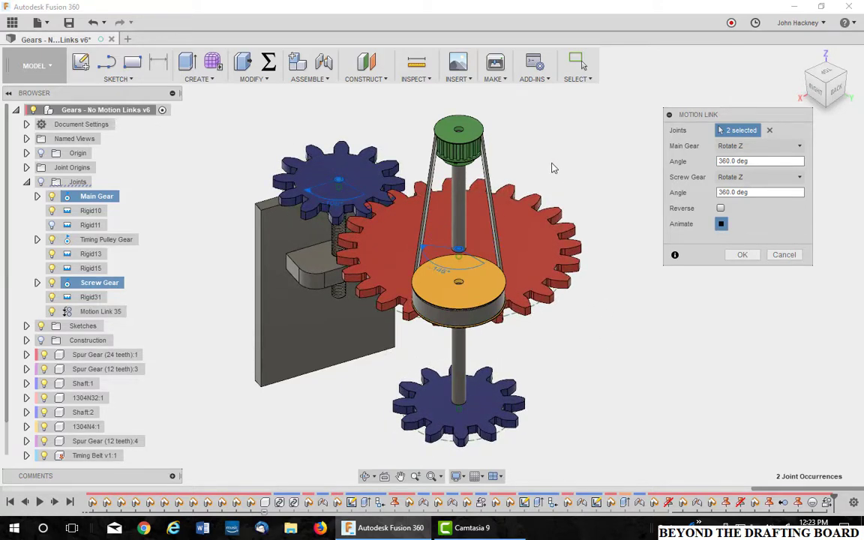
drag(750, 160, 673, 168)
text(180)
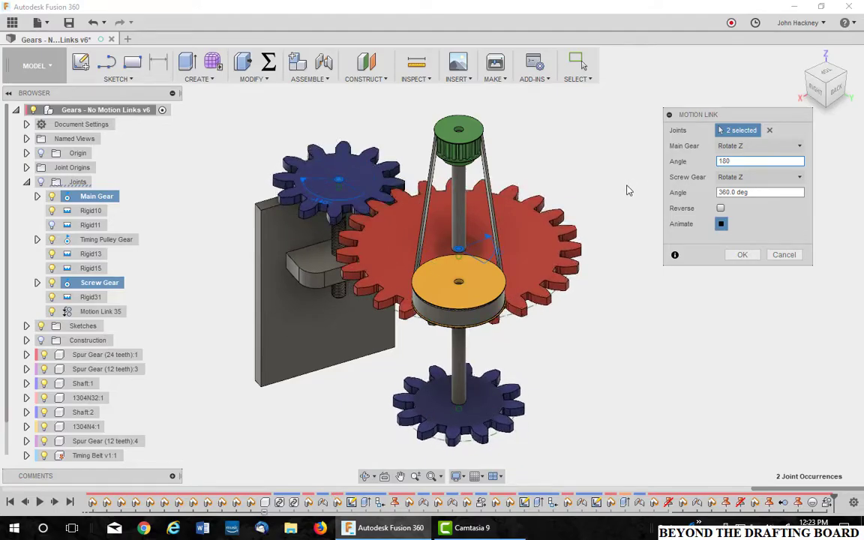
click(720, 208)
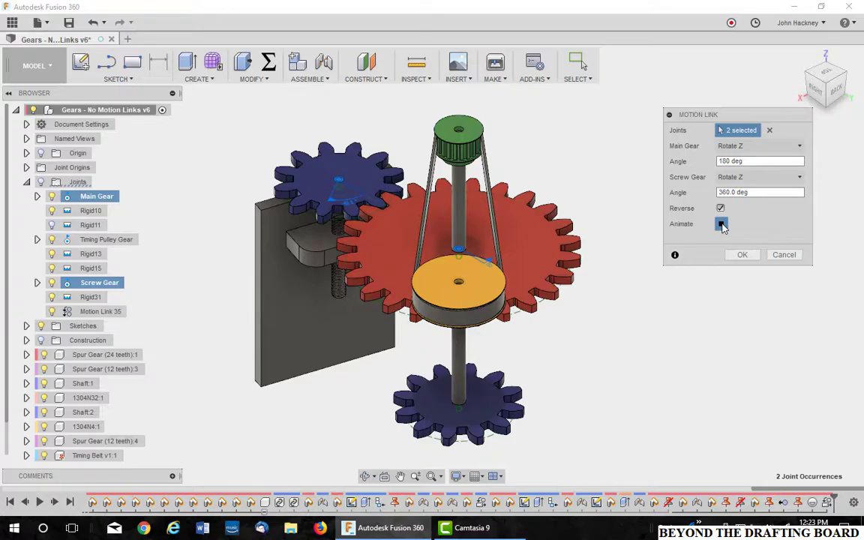
click(743, 255)
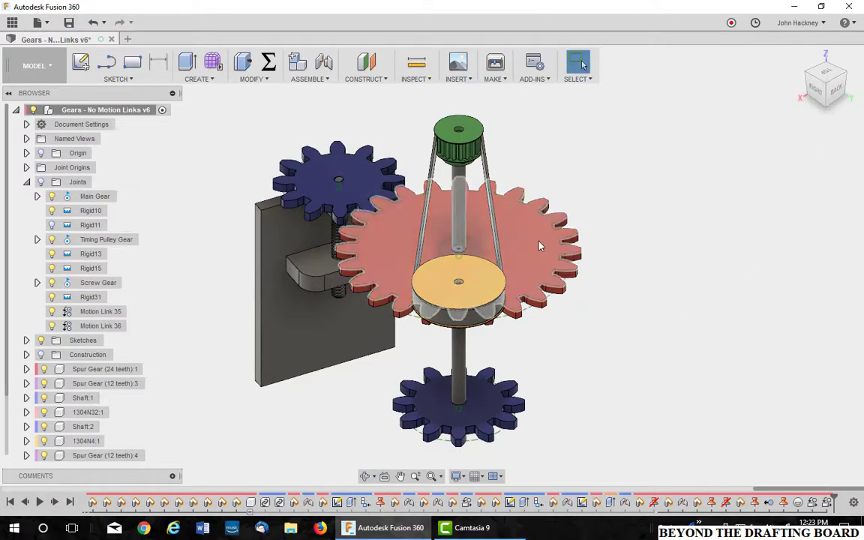
- Drag the red gear to check that both motion links drive the pulley and screw gears
drag(547, 248, 530, 287)
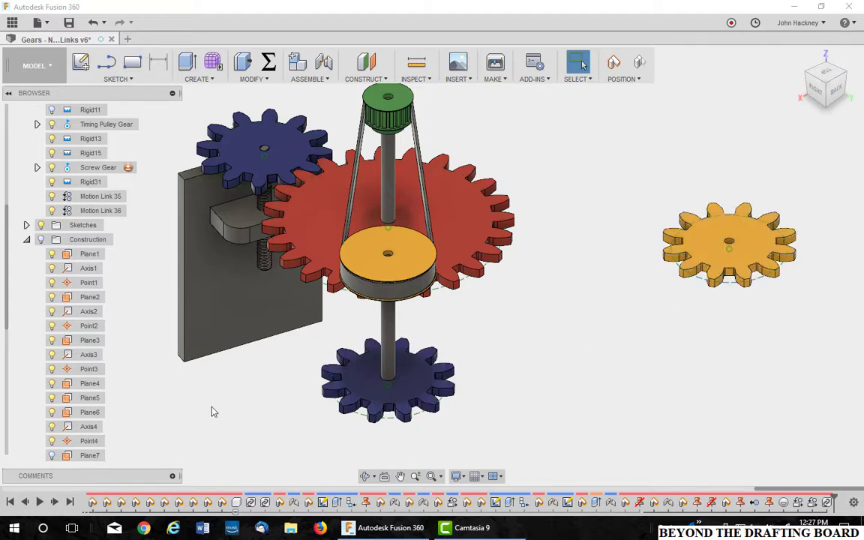
- Show construction geometry and place a joint origin on the point beside the red gear's rim
click(41, 240)
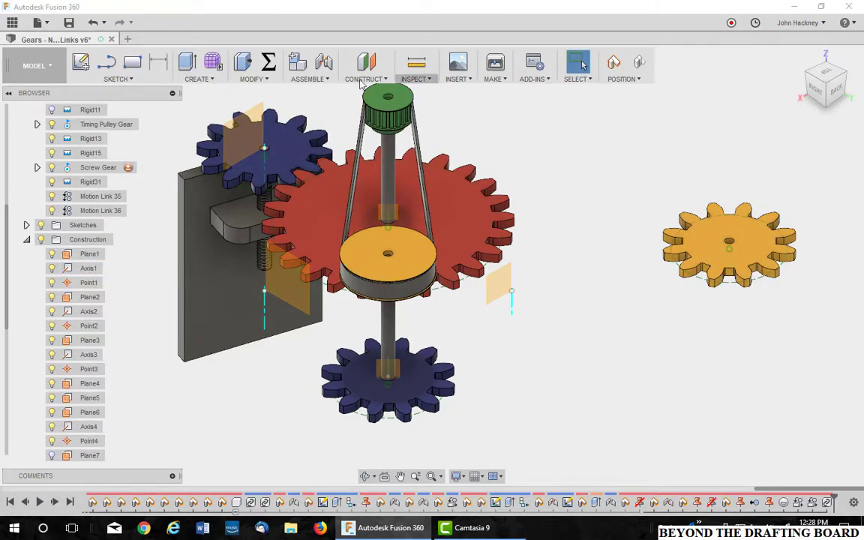
click(309, 79)
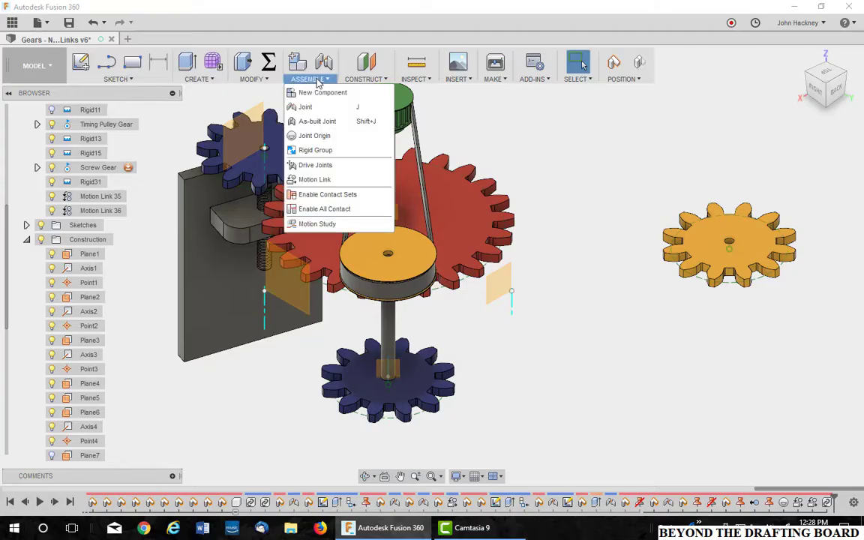
click(294, 138)
click(446, 282)
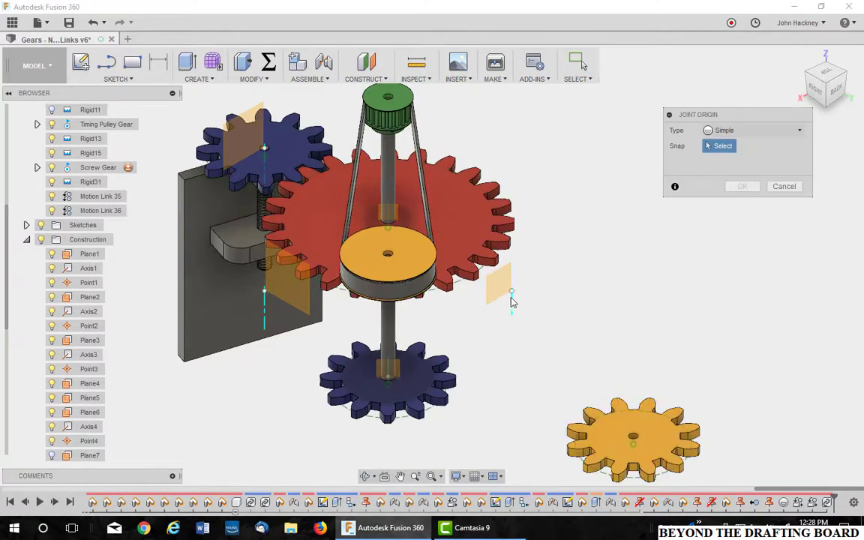
click(512, 291)
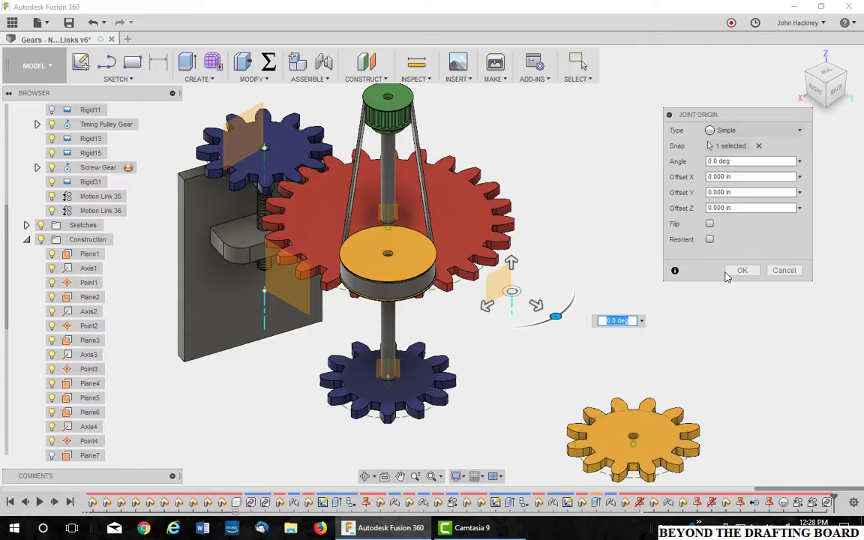
click(739, 271)
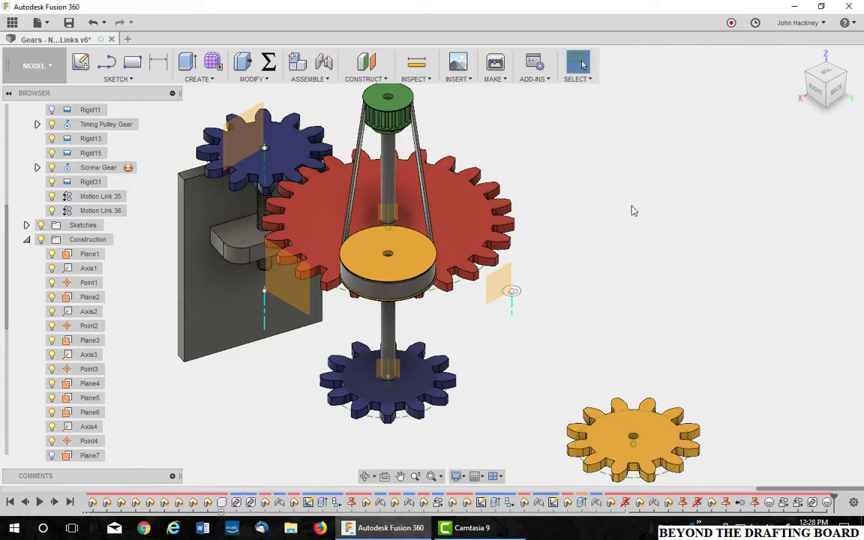
- Join the orange gear's centre to the new joint origin with revolute joint Rev37
click(304, 78)
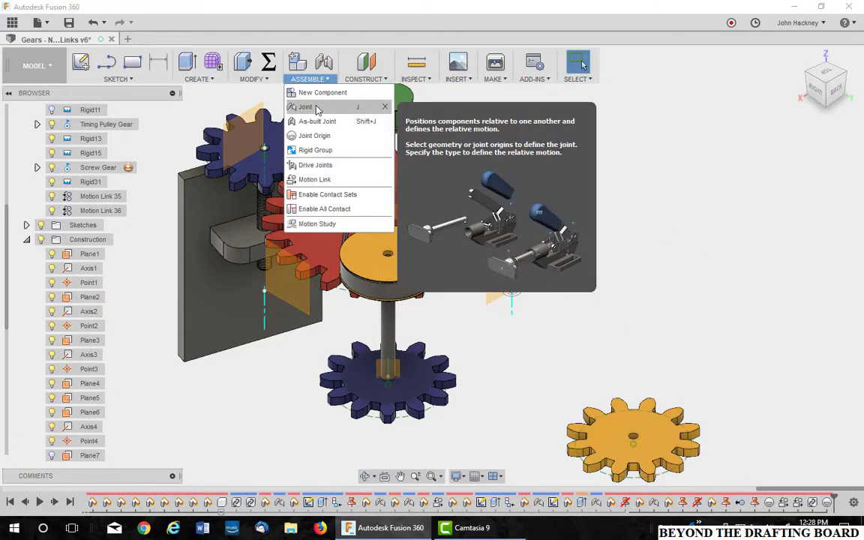
click(317, 109)
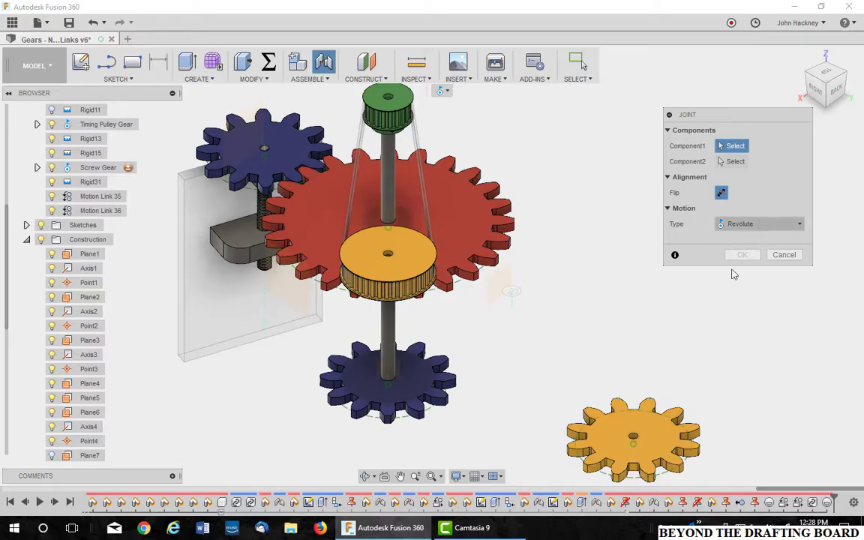
scroll(648, 434, up, 2)
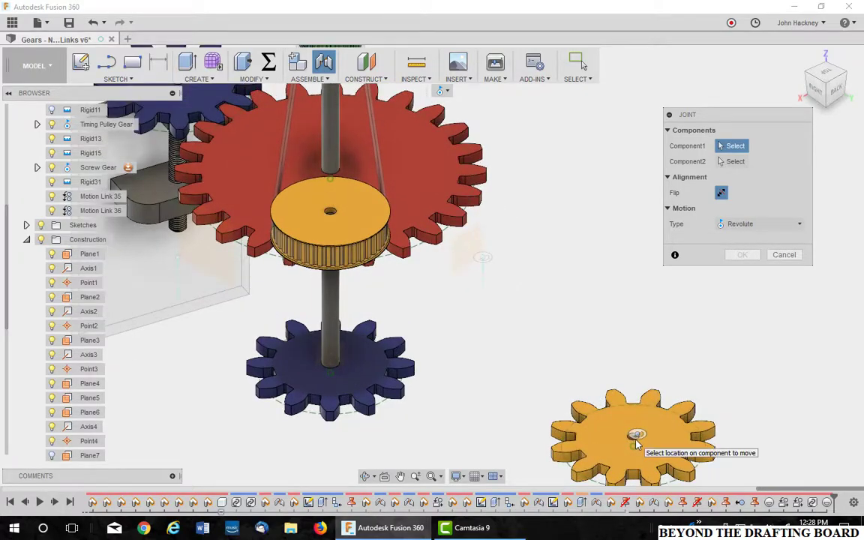
click(634, 438)
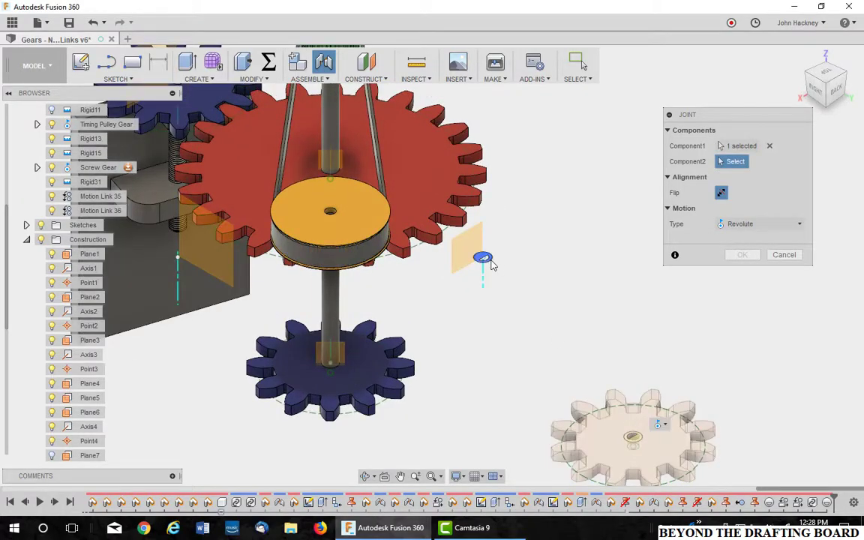
click(484, 258)
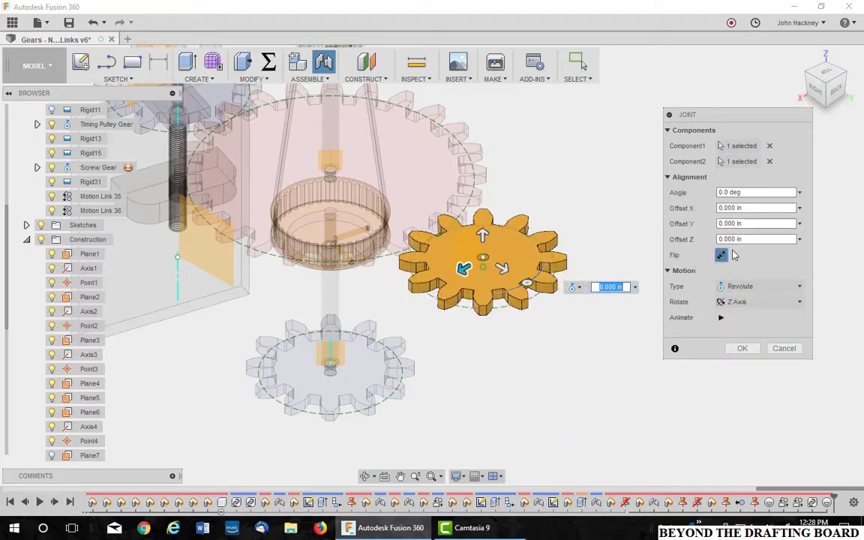
click(743, 348)
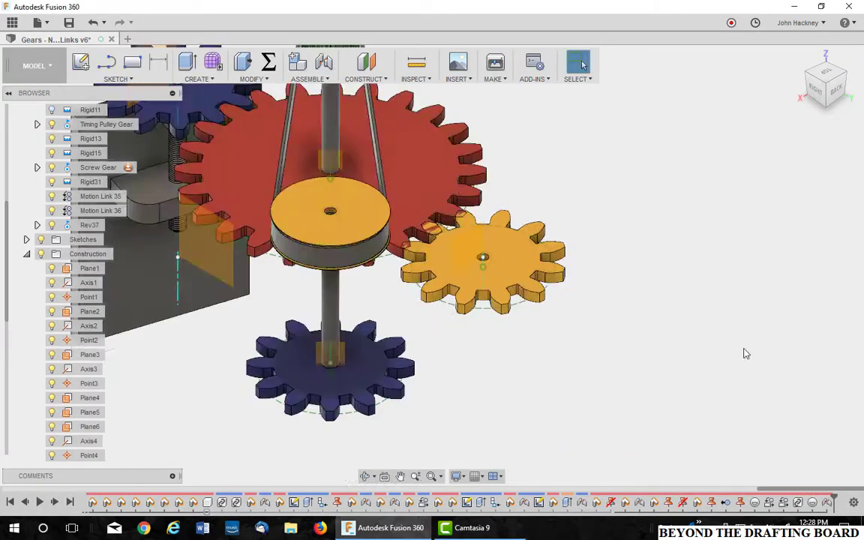
- Rotate the orange gear until its teeth mesh with the red gear and capture that position
middle_drag(617, 223, 679, 256)
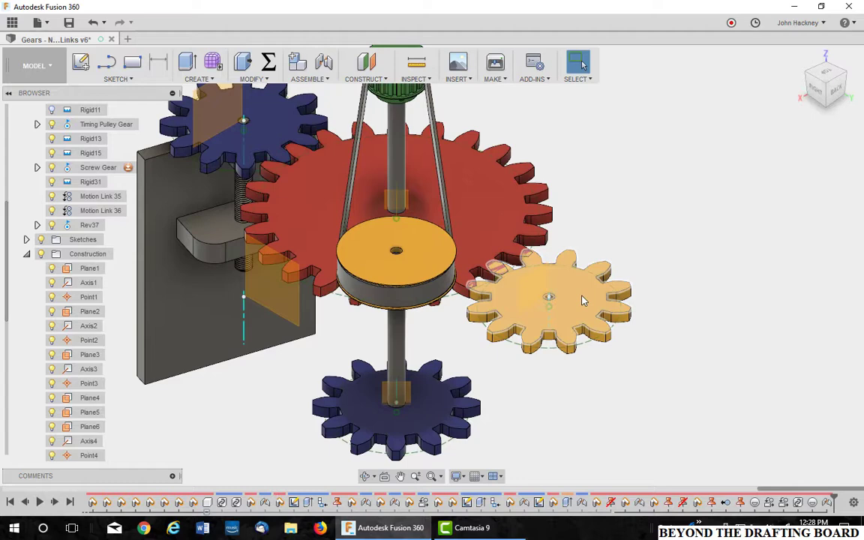
scroll(594, 267, up, 2)
mouse_move(576, 275)
mouse_down()
mouse_move(571, 293)
mouse_move(578, 288)
mouse_up()
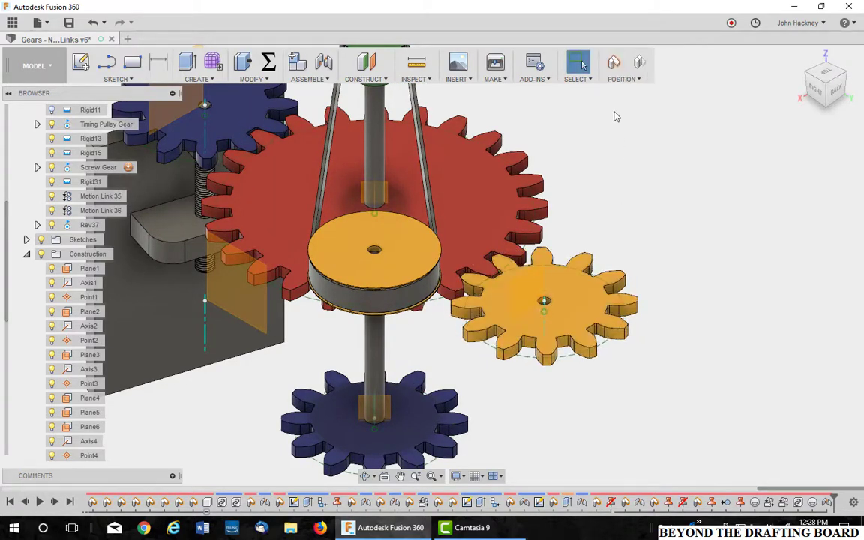
click(614, 62)
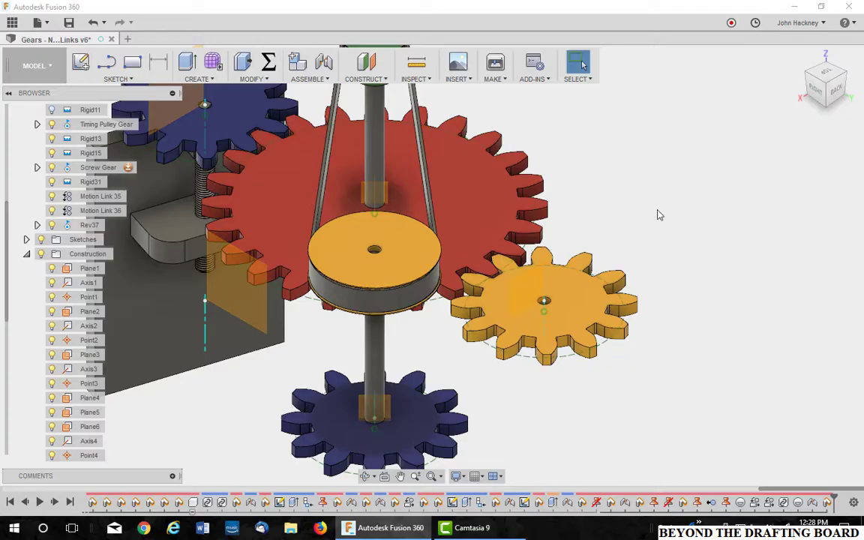
- Link the Main Gear and Rev37 joints, reversed, with the Main Gear angle set to 180
click(298, 78)
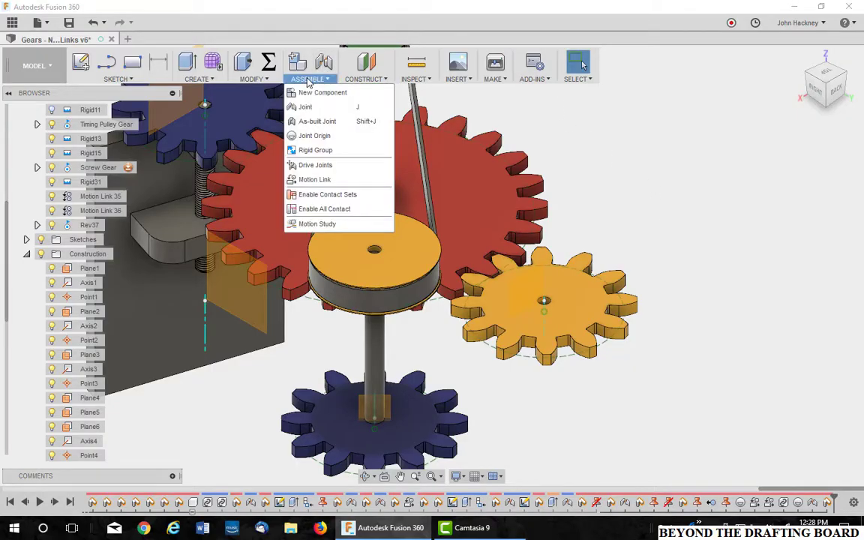
click(312, 179)
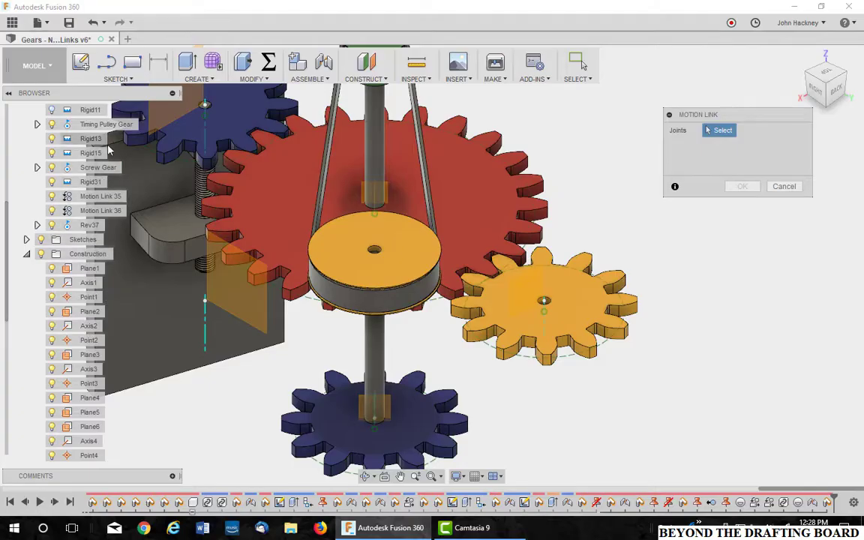
scroll(108, 150, up, 1)
scroll(109, 150, up, 3)
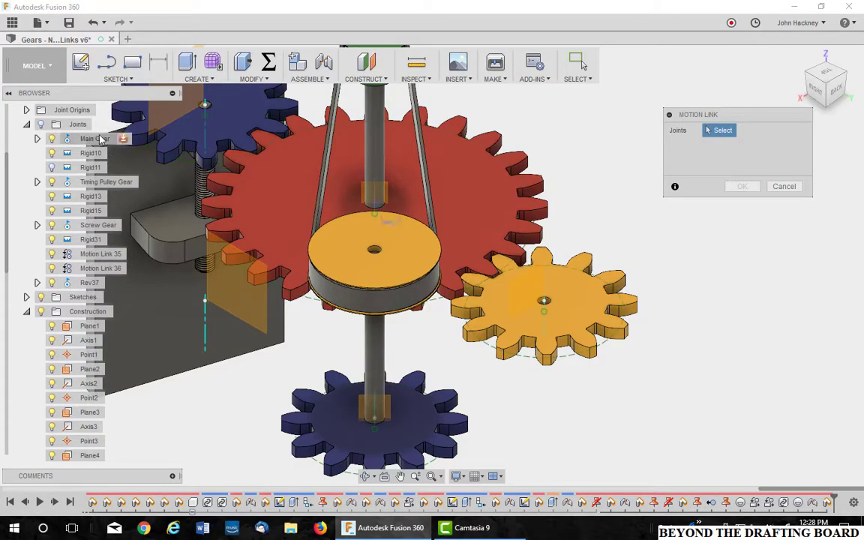
click(90, 140)
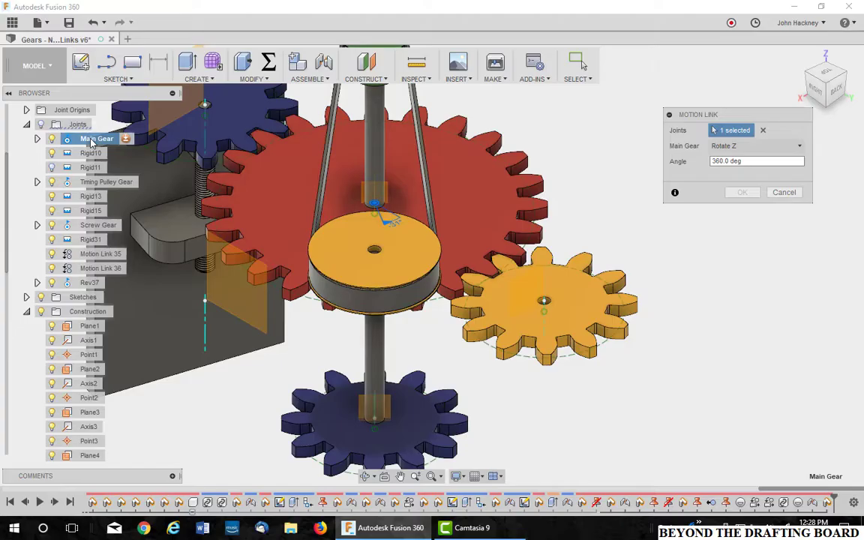
click(90, 282)
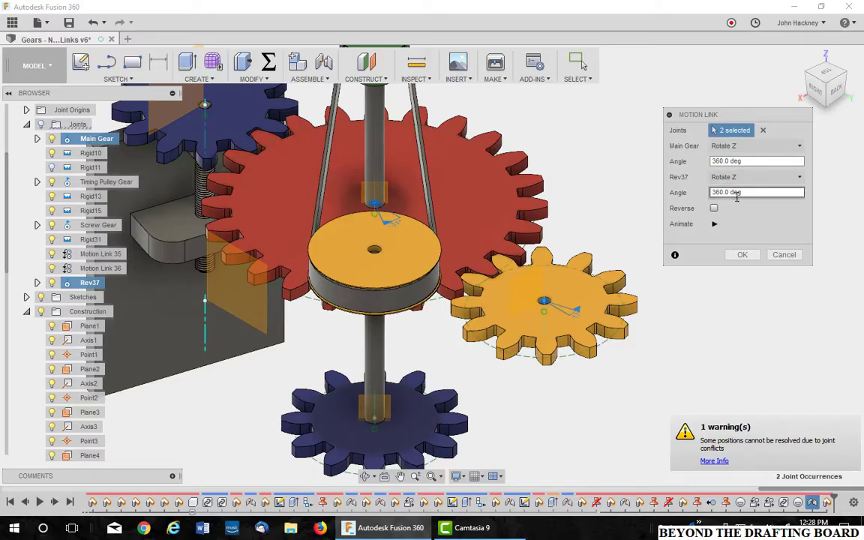
click(715, 224)
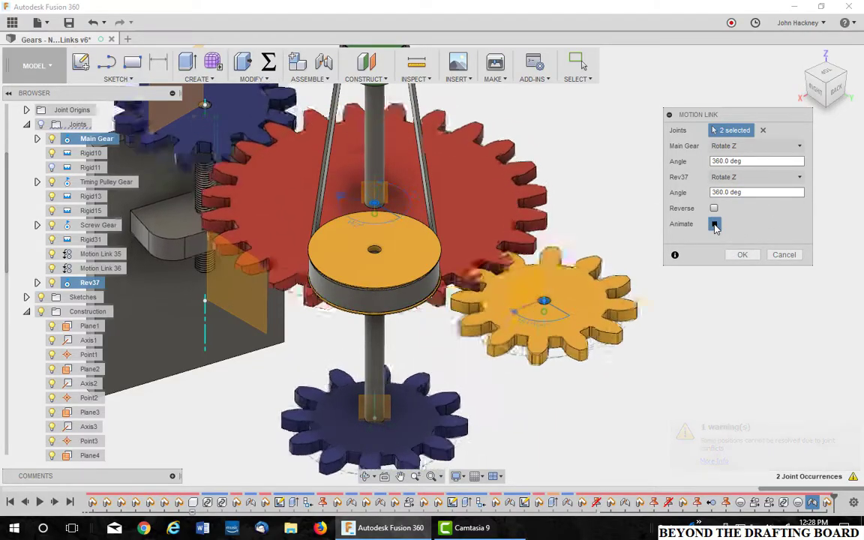
click(714, 210)
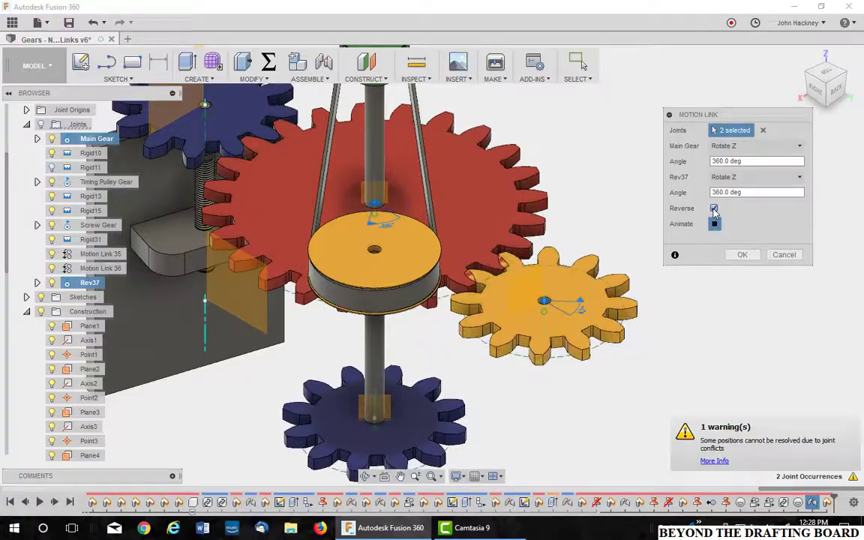
click(770, 161)
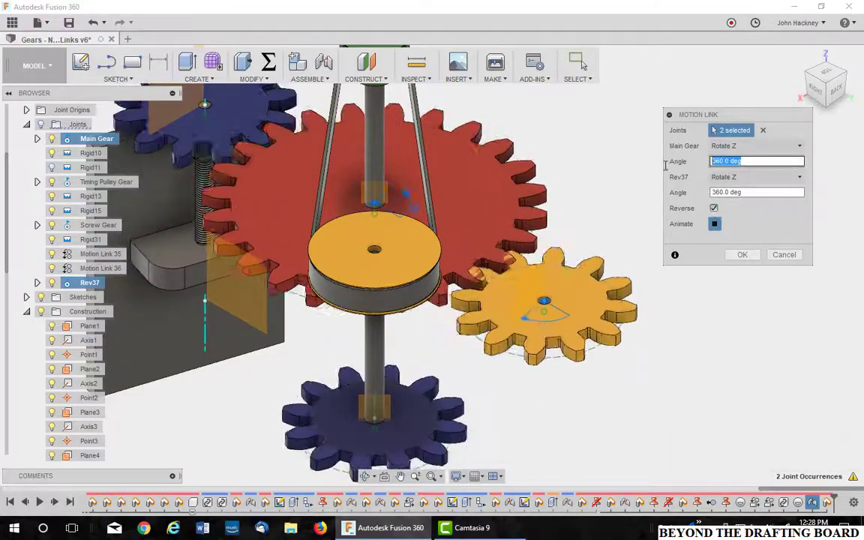
text(180)
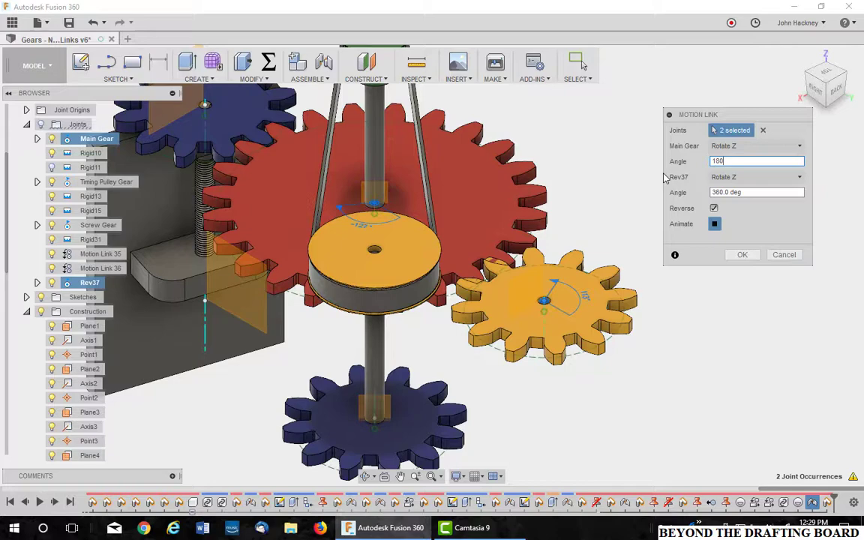
click(745, 255)
- Drag the red main gear to confirm the orange spur gear turns with it
drag(512, 193, 440, 174)
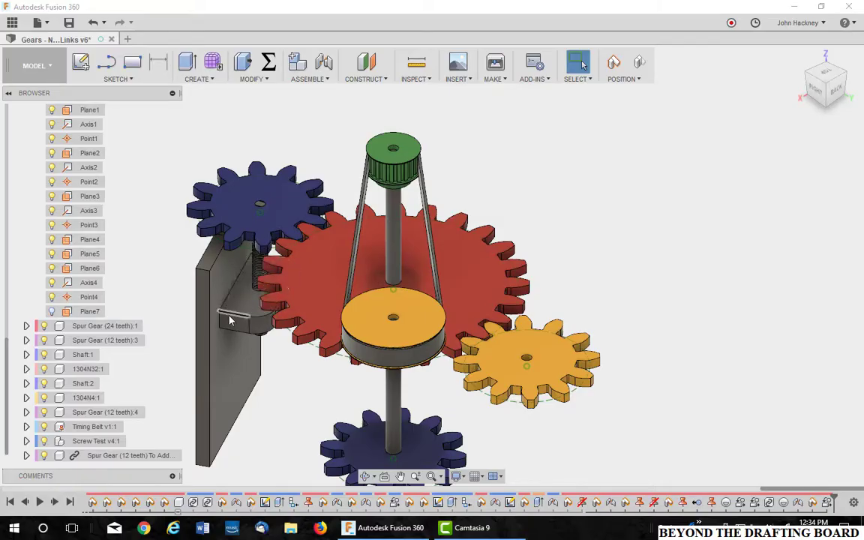
- Edit Motion Link 4 under Screw Test v4:1 and animate Cyl1 at 360 deg driving Slider2 0.12 in, reversed
click(27, 441)
scroll(143, 417, down, 1)
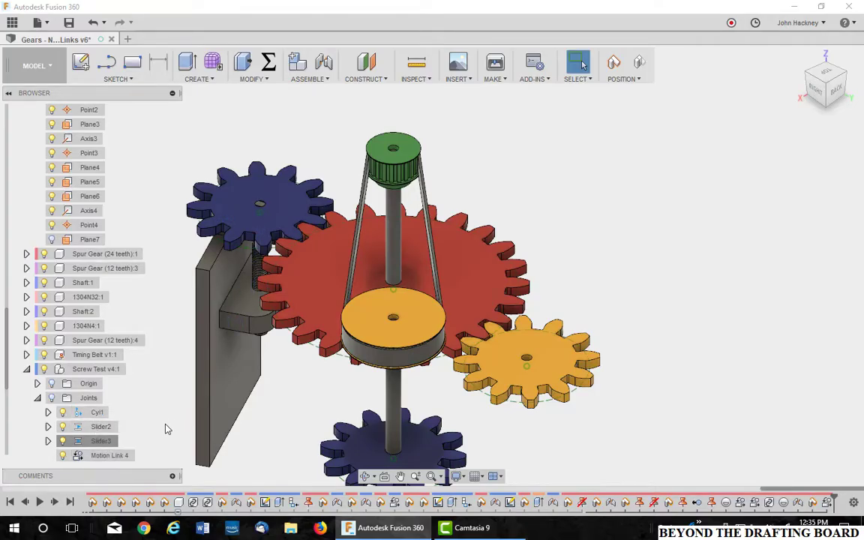
right_click(97, 458)
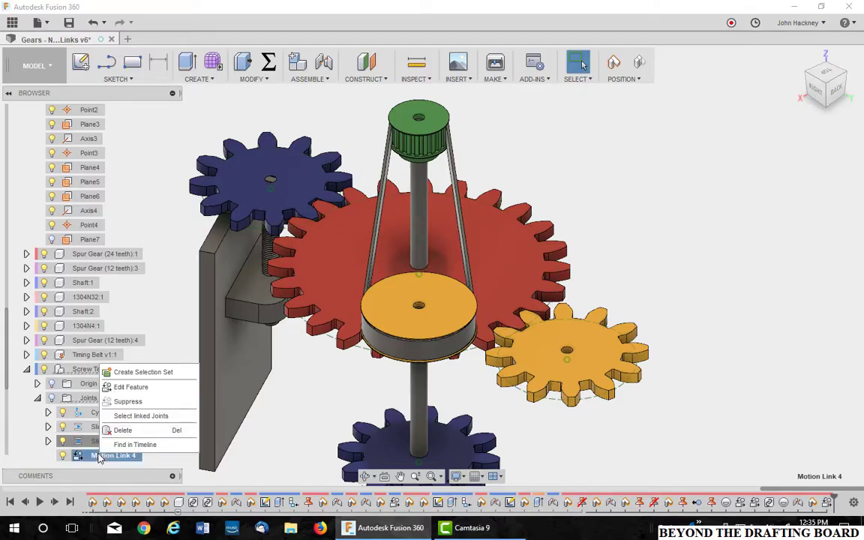
click(127, 387)
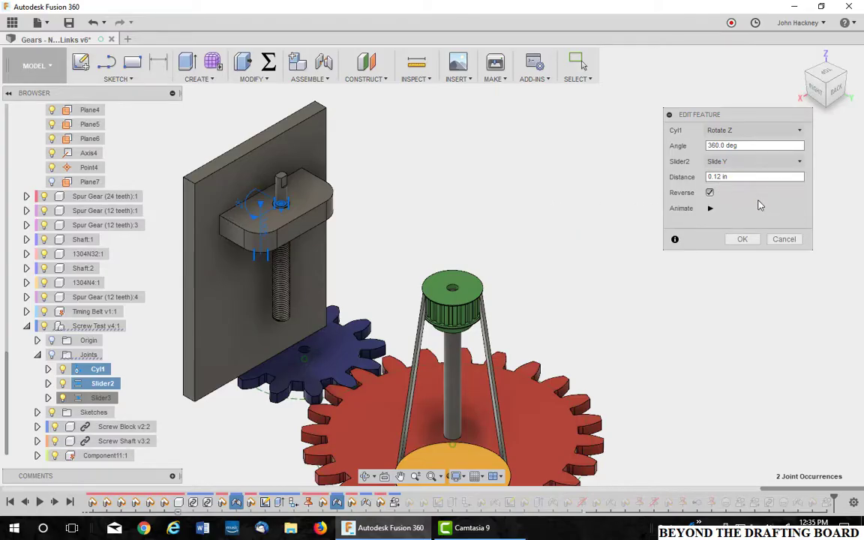
click(711, 210)
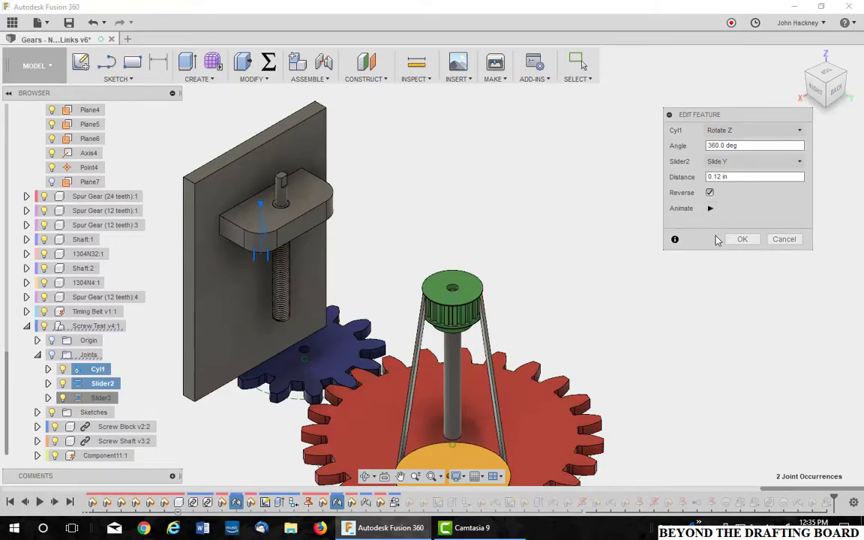
- Discard the Motion Link 4 edit, then drag the red and blue gears to watch the gear train turn
click(784, 239)
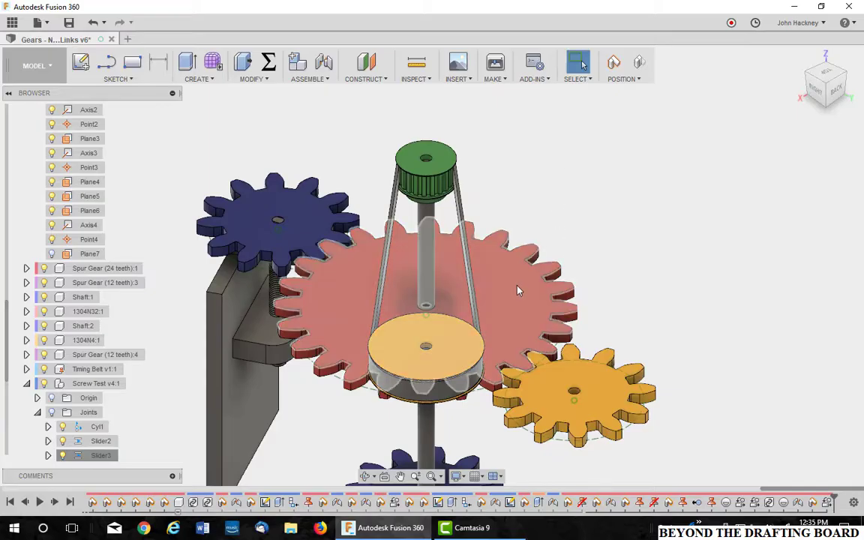
drag(448, 230, 306, 330)
scroll(306, 331, up, 1)
scroll(306, 330, up, 4)
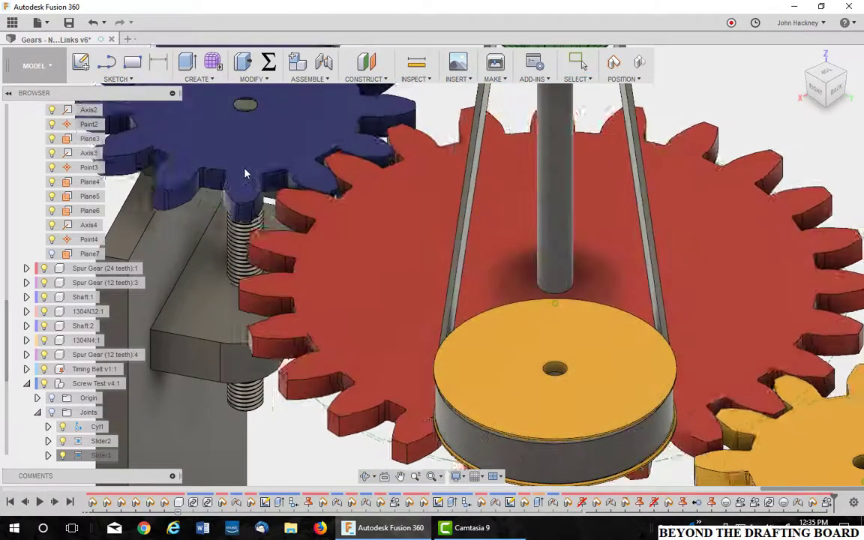
drag(244, 174, 267, 157)
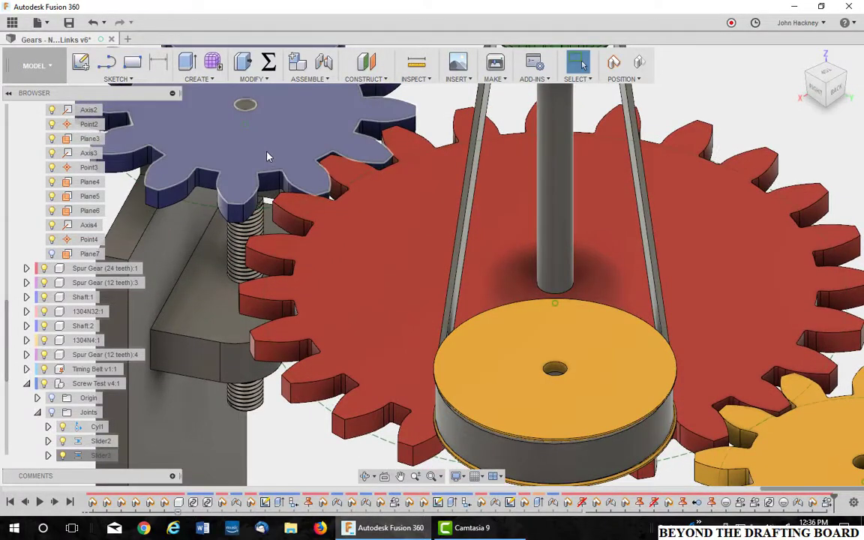